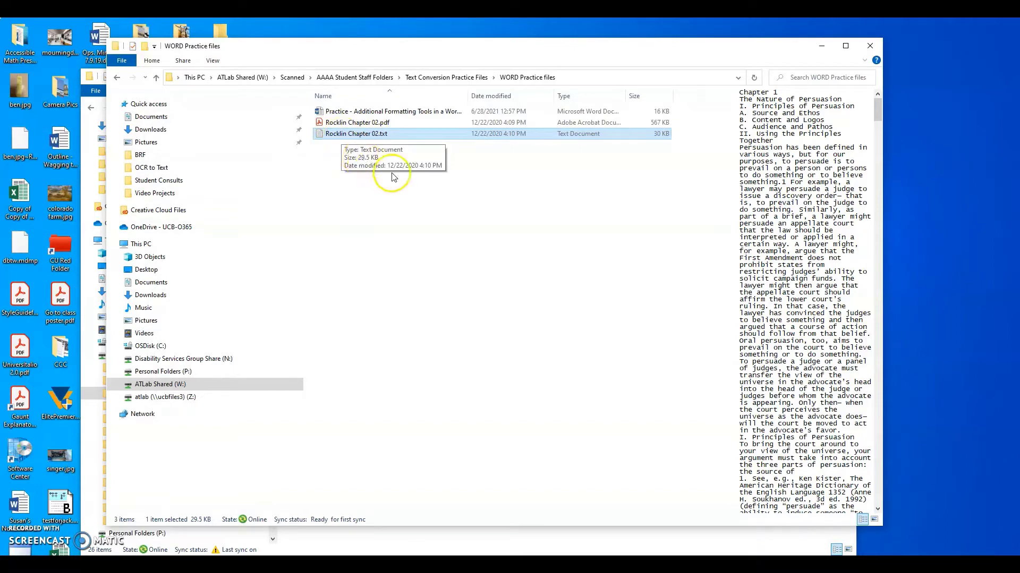
Step: Preview Rocklin Chapter 02.txt in Notepad and close it, then open the file in Word with the Windows (Default) text encoding
double_click(352, 134)
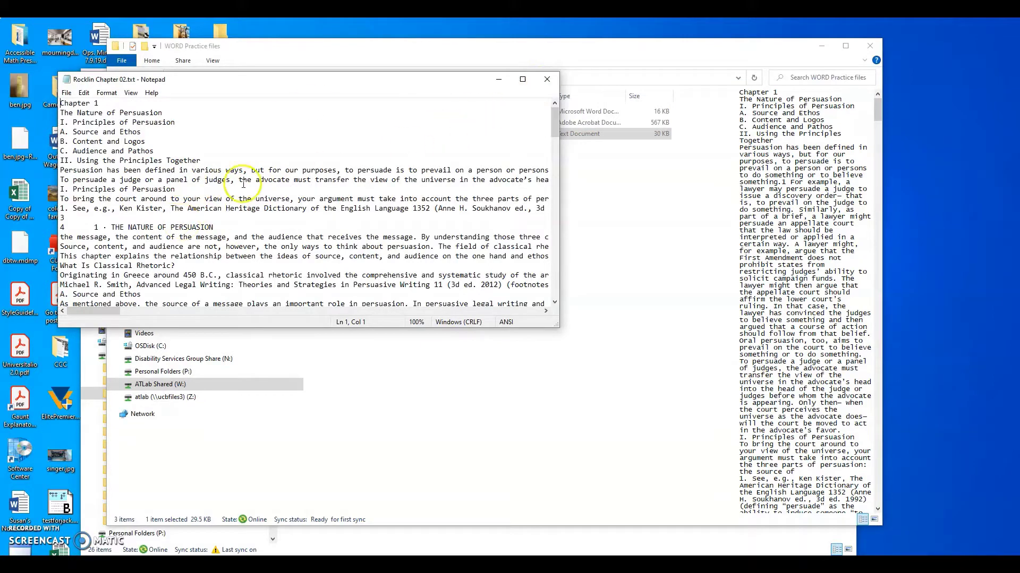
click(547, 79)
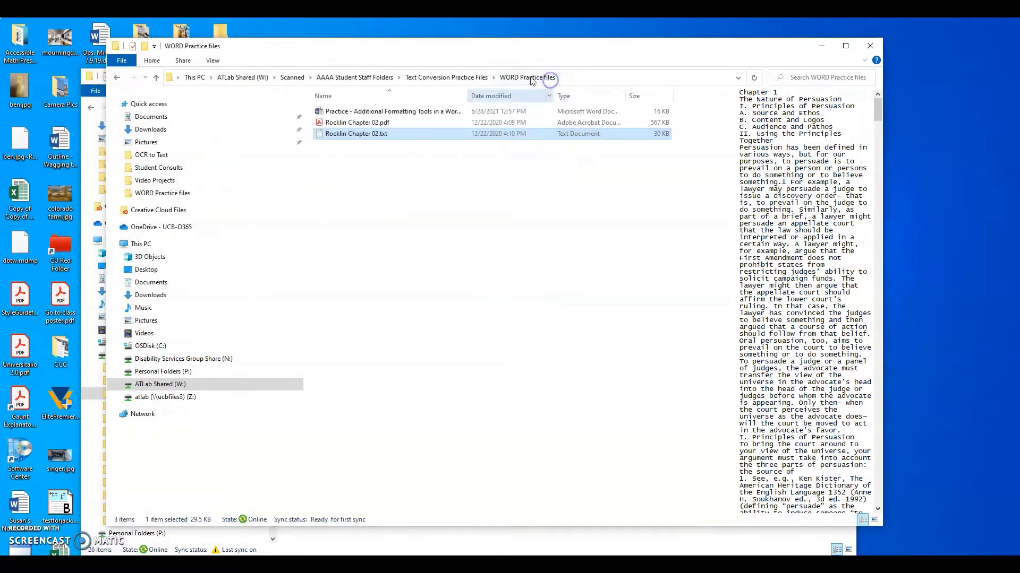
right_click(371, 136)
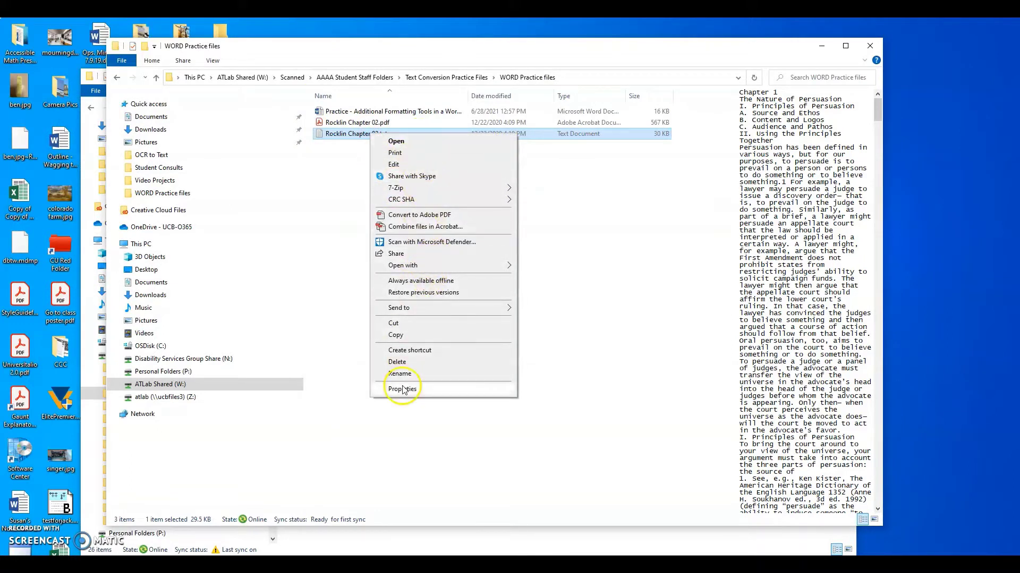
mouse_move(433, 267)
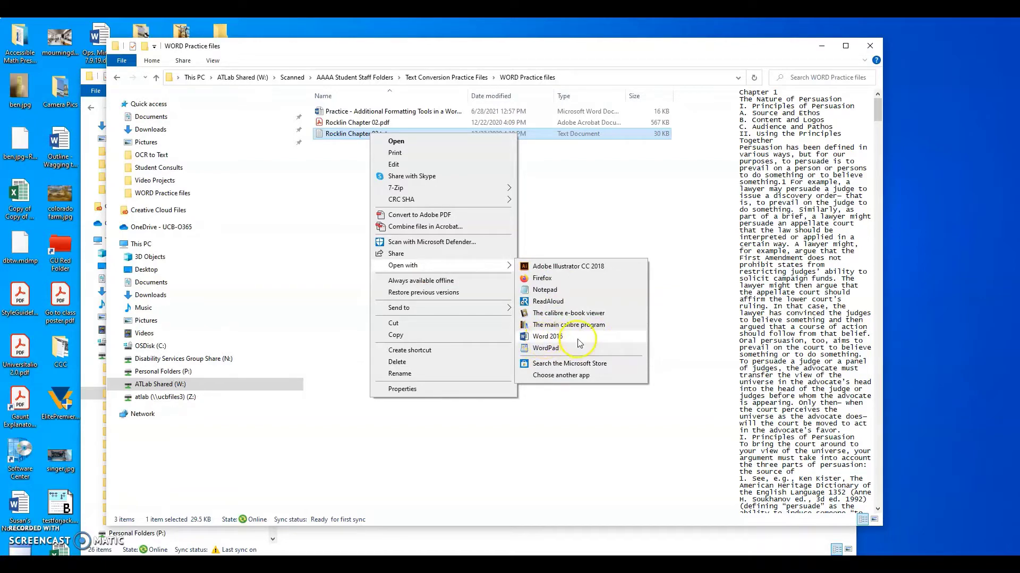
click(547, 337)
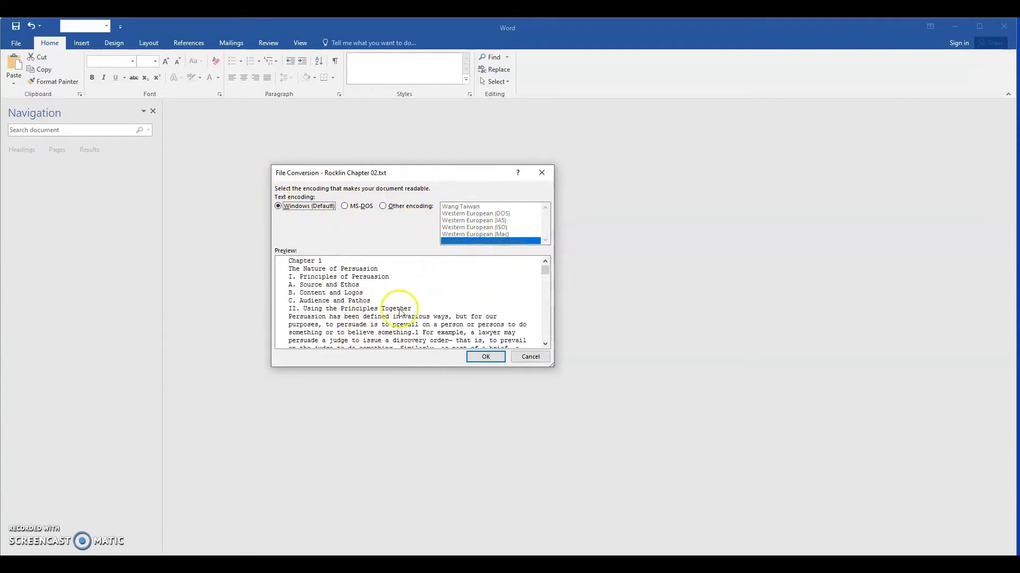
click(491, 363)
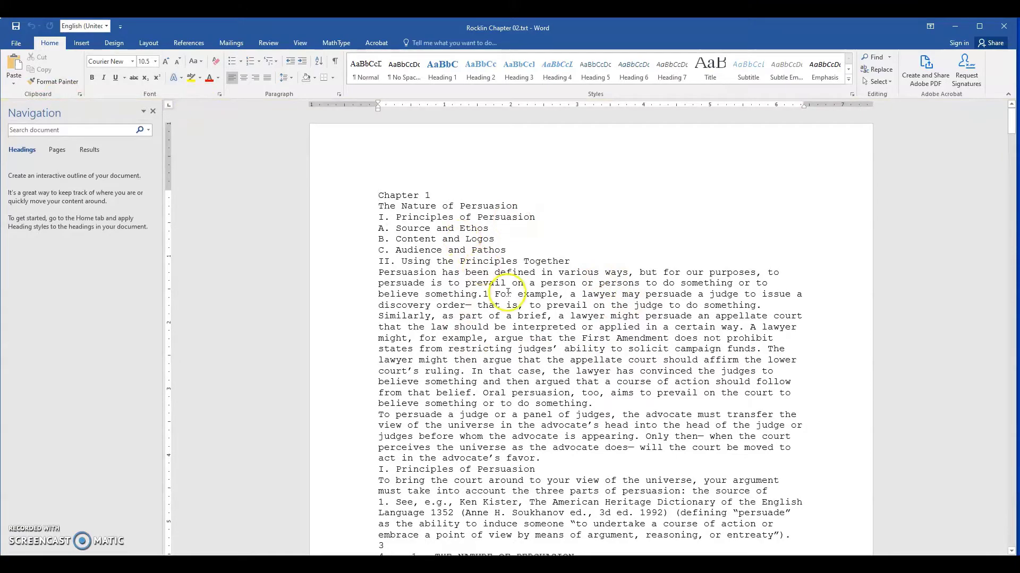
Step: Examine the chapter's opening pages for headings, page numbers, running headers and footnotes mixed into the body text
scroll(507, 289, down, 6)
scroll(509, 292, down, 3)
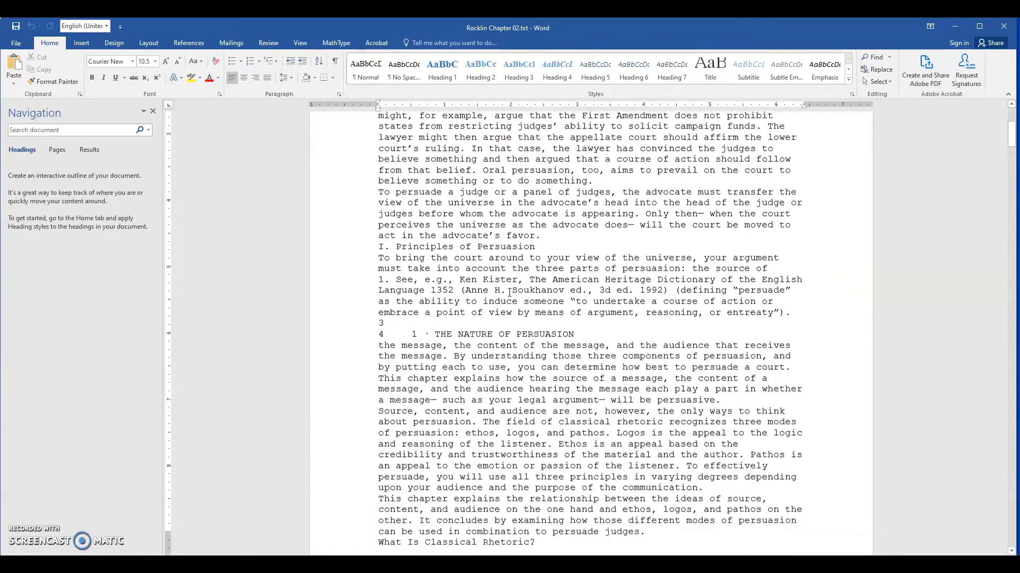
scroll(508, 292, up, 7)
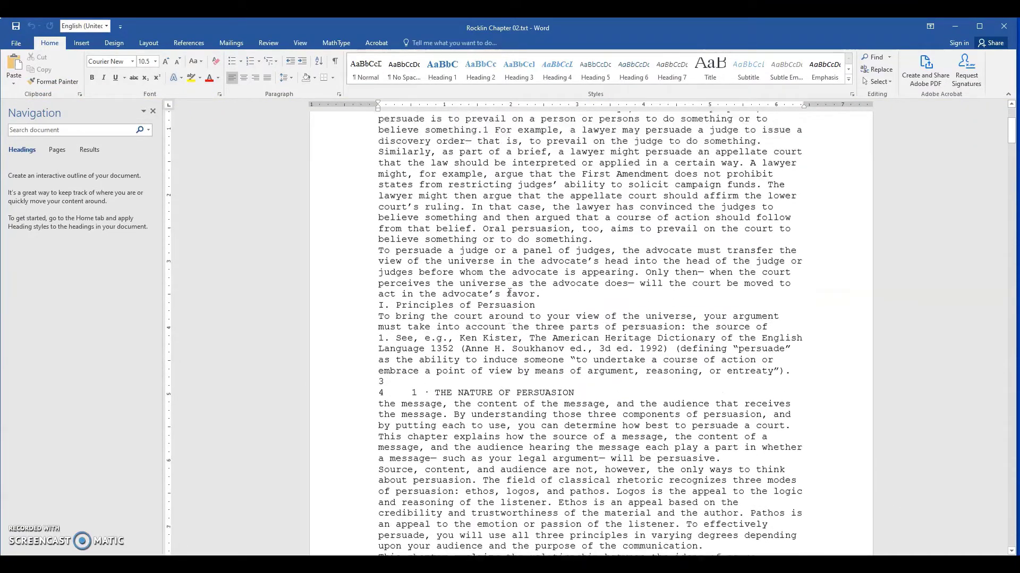
scroll(473, 271, down, 4)
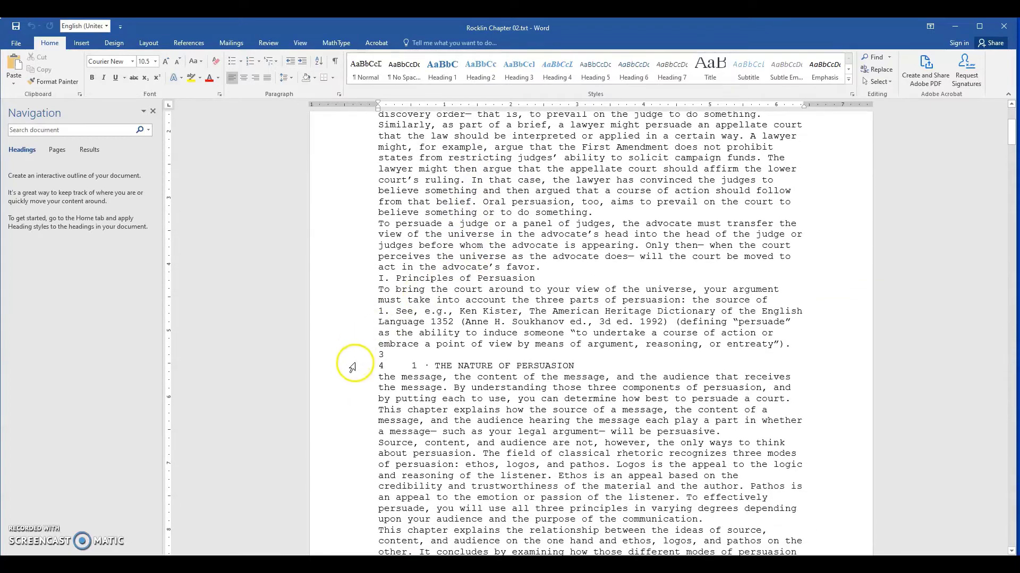
drag(354, 353, 361, 366)
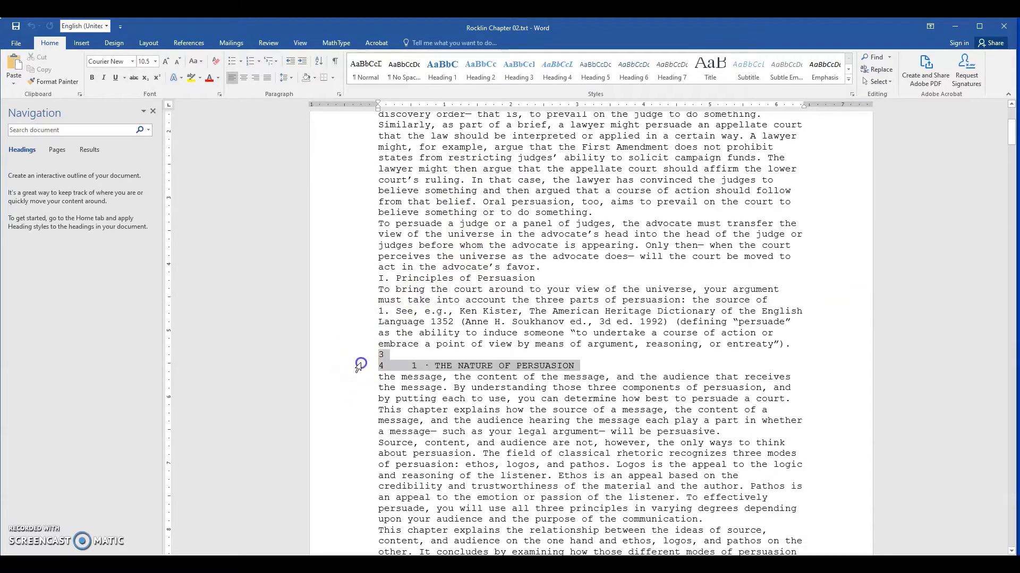
scroll(477, 297, down, 3)
scroll(478, 297, down, 13)
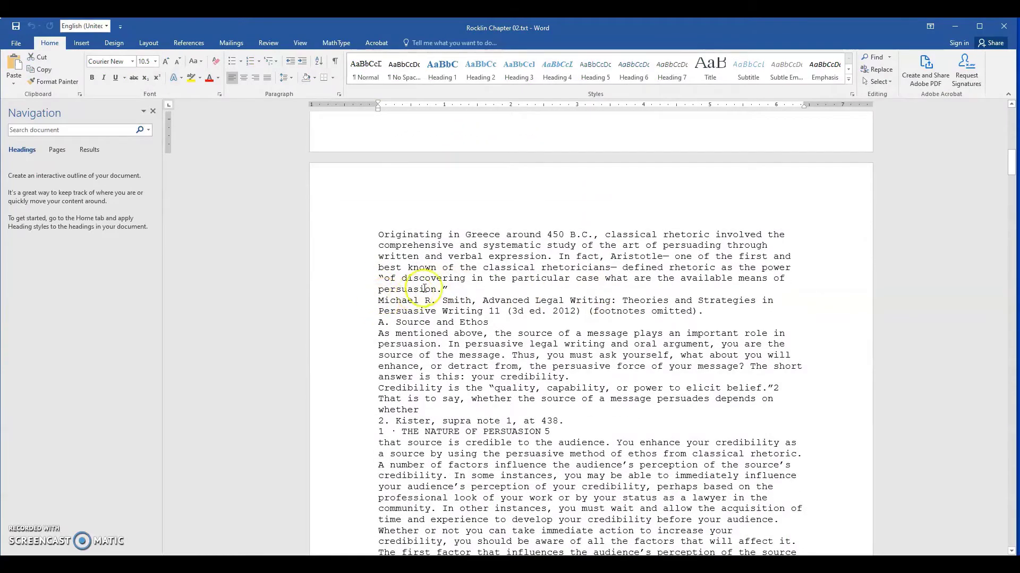
scroll(439, 327, down, 1)
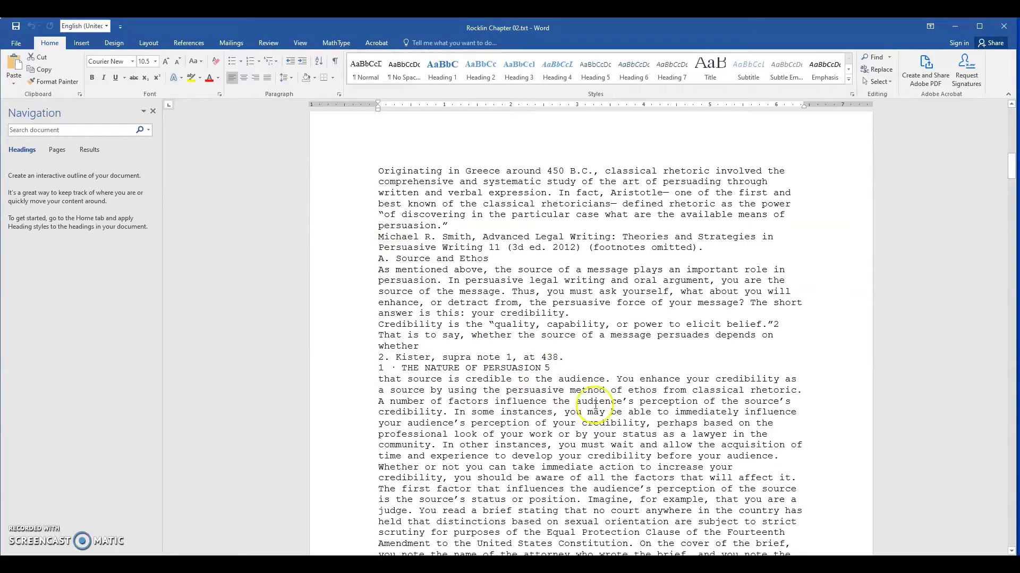
click(356, 361)
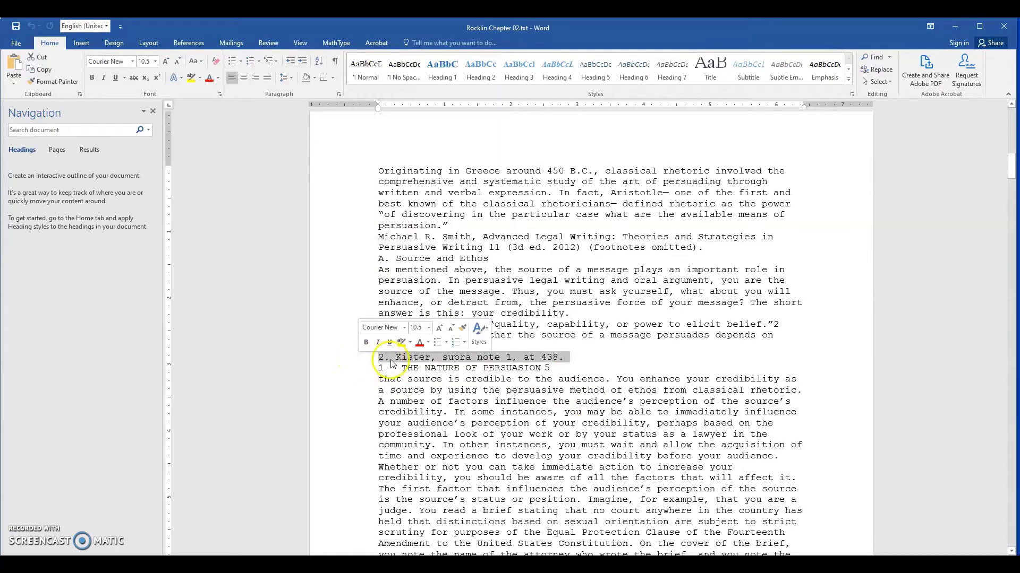
scroll(471, 245, up, 3)
scroll(471, 245, up, 15)
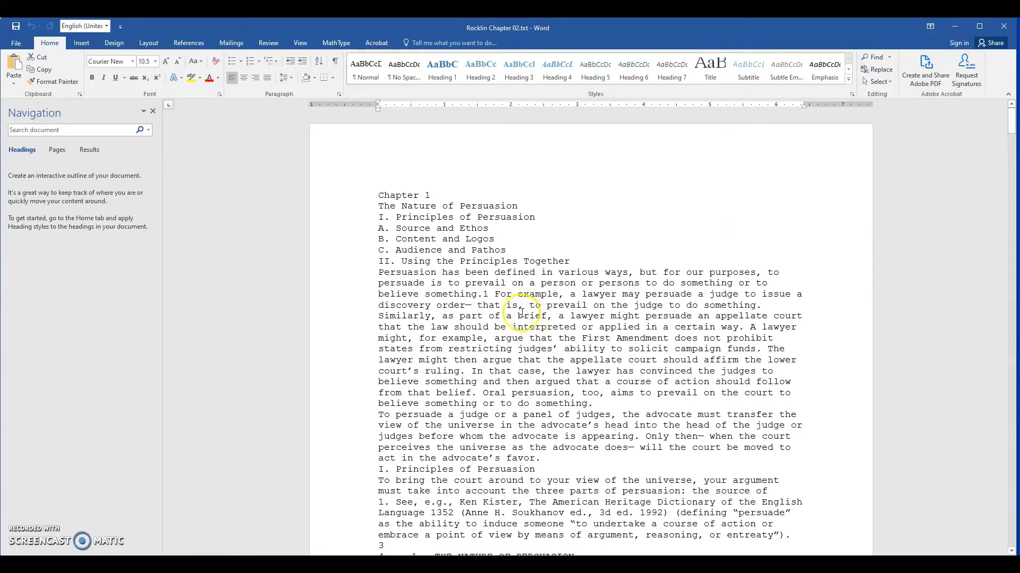
scroll(504, 362, down, 5)
click(504, 338)
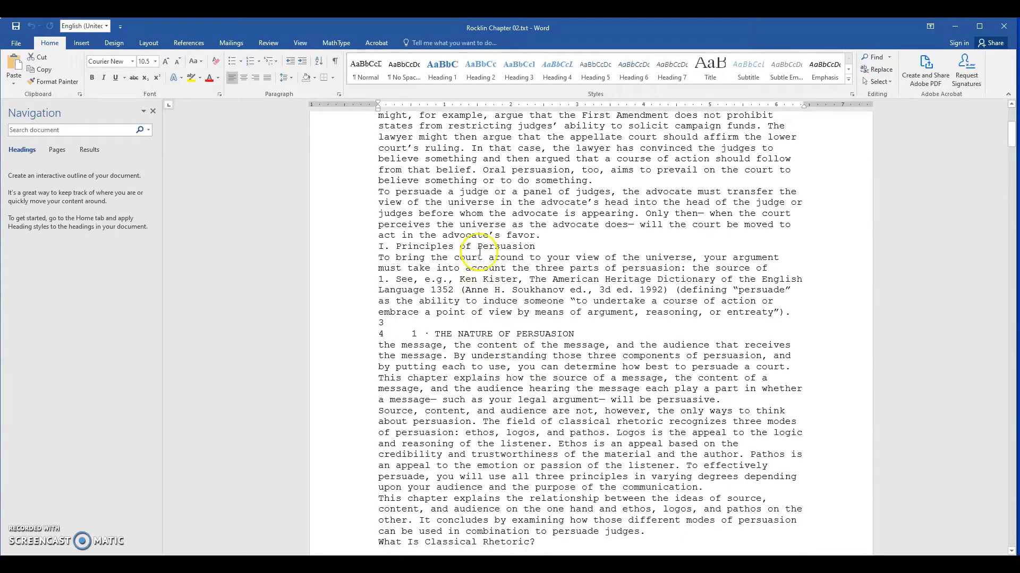
scroll(487, 289, up, 5)
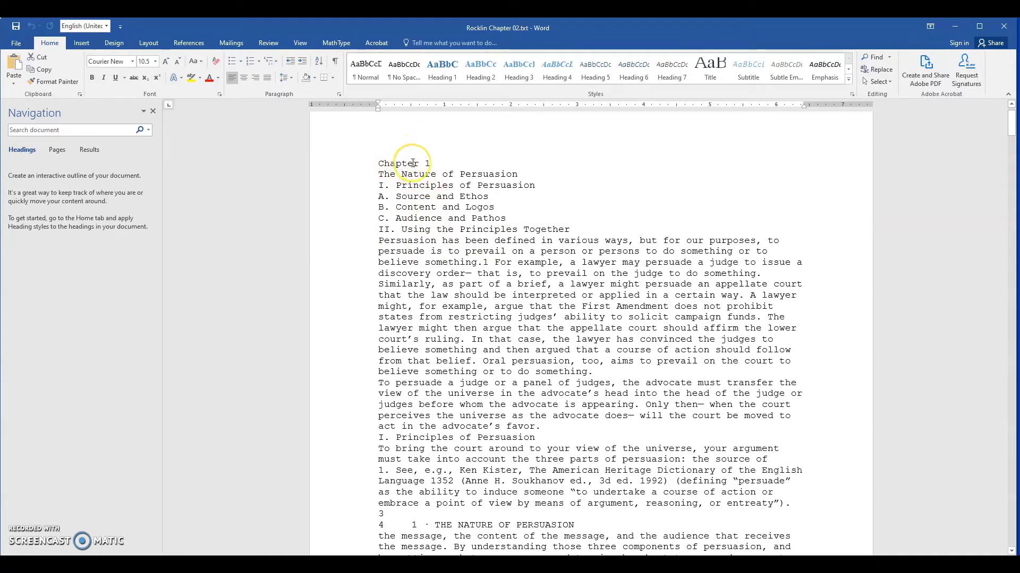
click(350, 169)
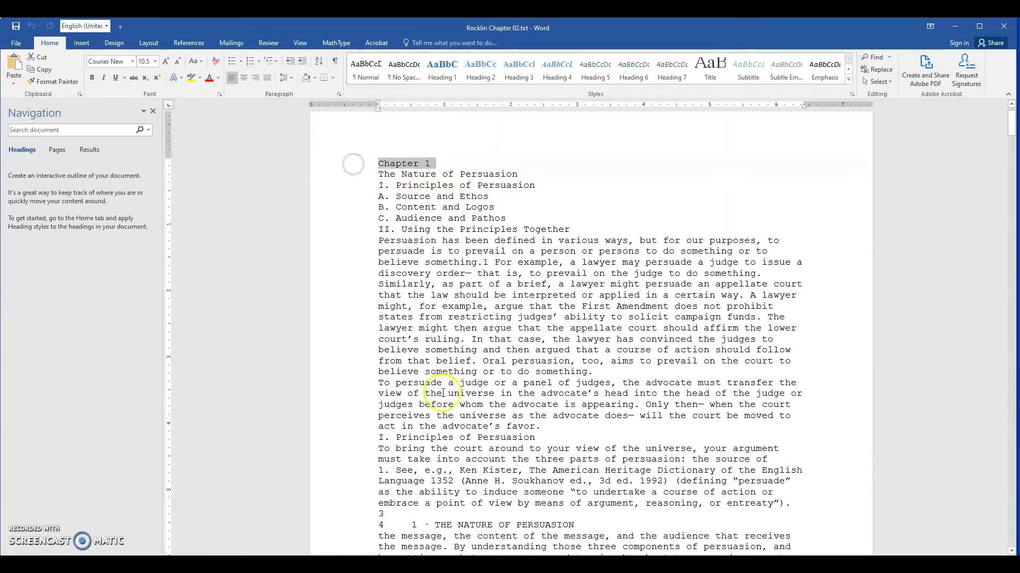
click(499, 220)
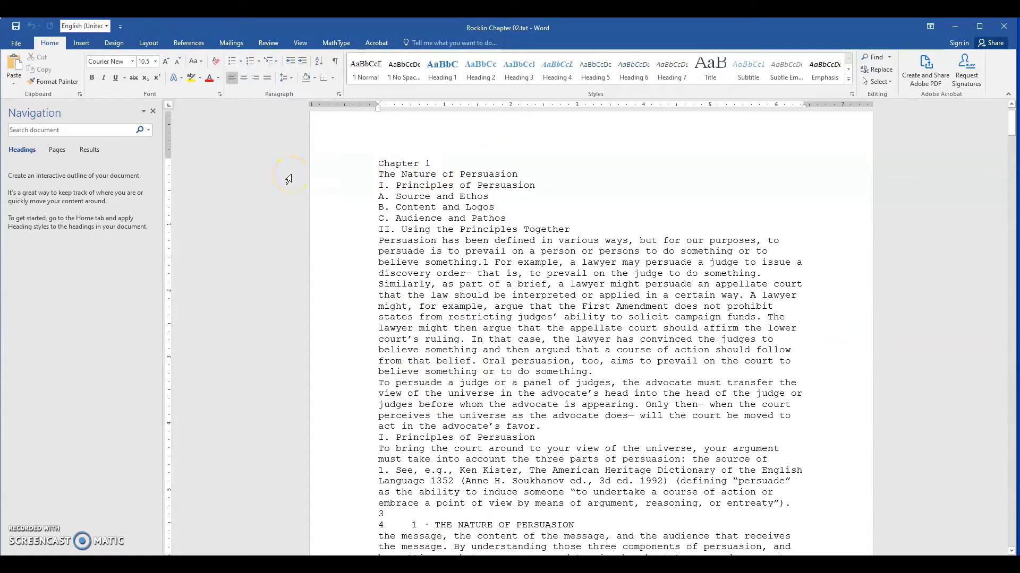
Step: Apply the Normal style to the entire document
key(ctrl+a)
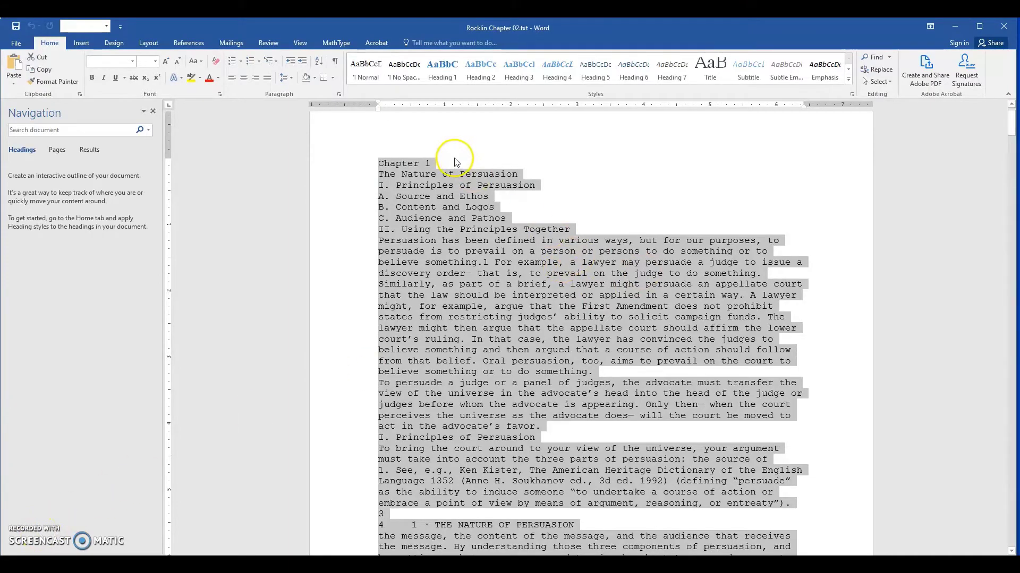
scroll(547, 270, down, 12)
scroll(550, 271, up, 13)
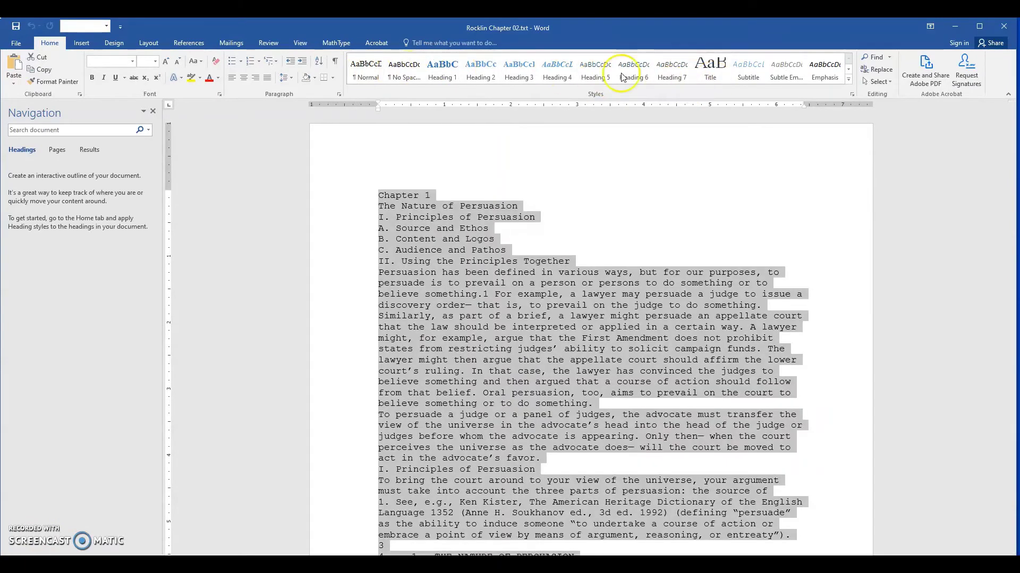
key(ctrl+a)
click(368, 78)
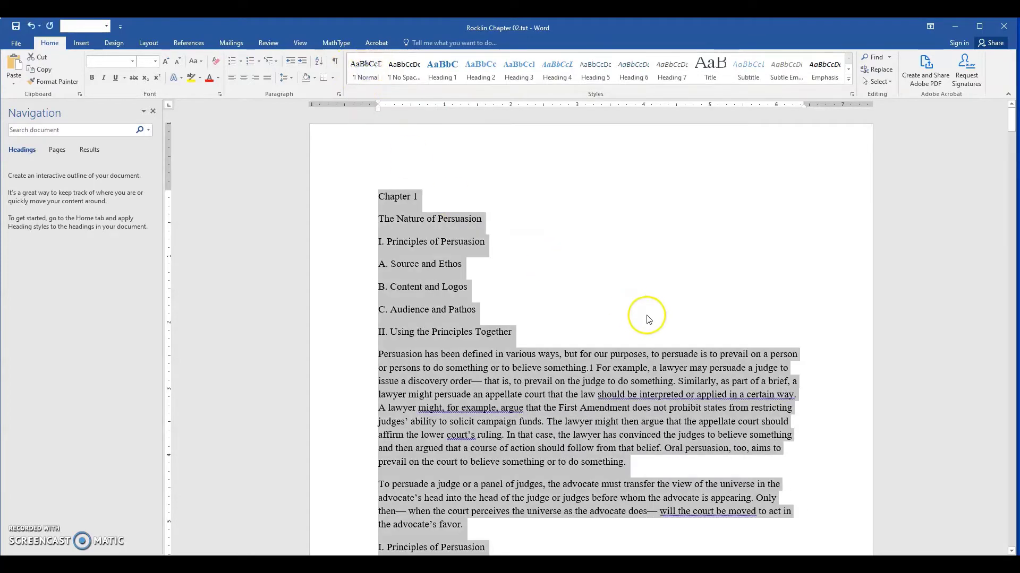
click(651, 368)
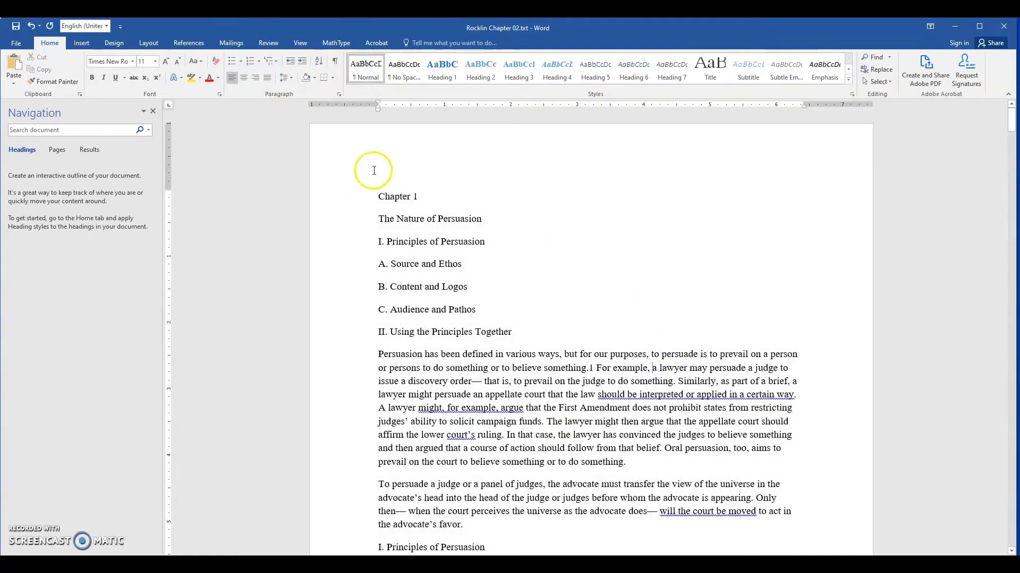
Step: Review the restyled chapter's headings, paragraph spacing, footnote and page-number lines across the first pages
click(358, 200)
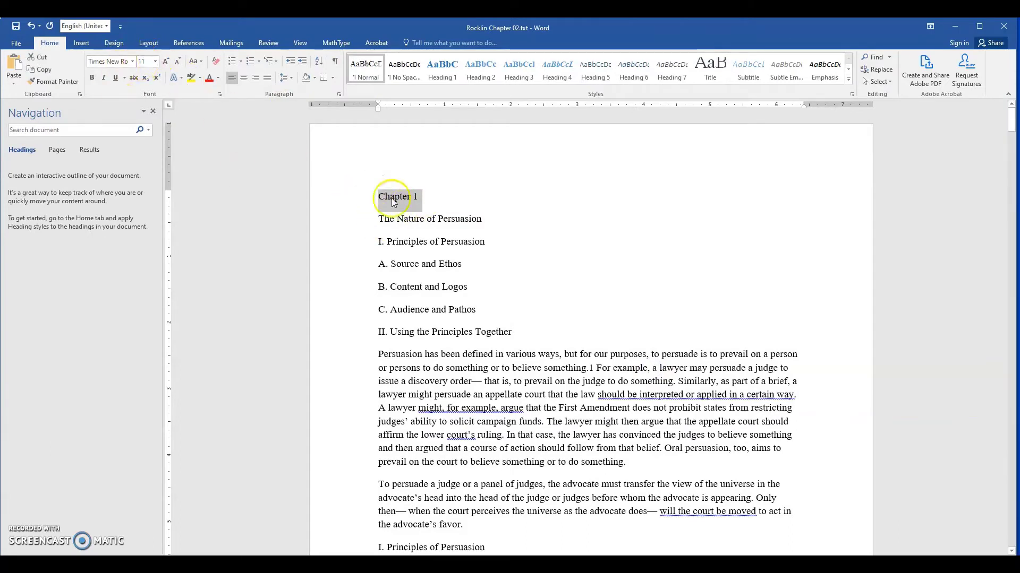
click(488, 218)
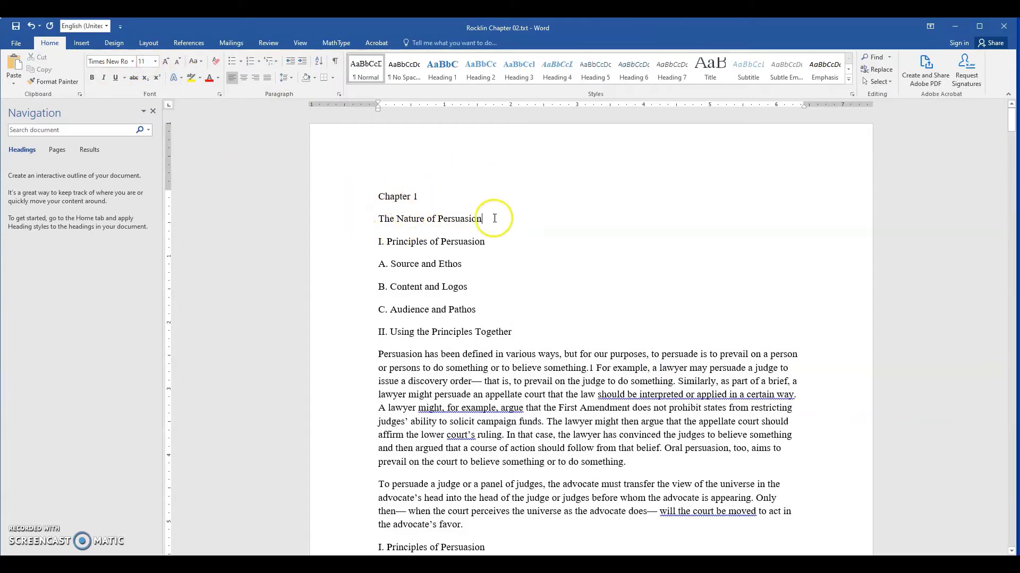
scroll(489, 275, down, 1)
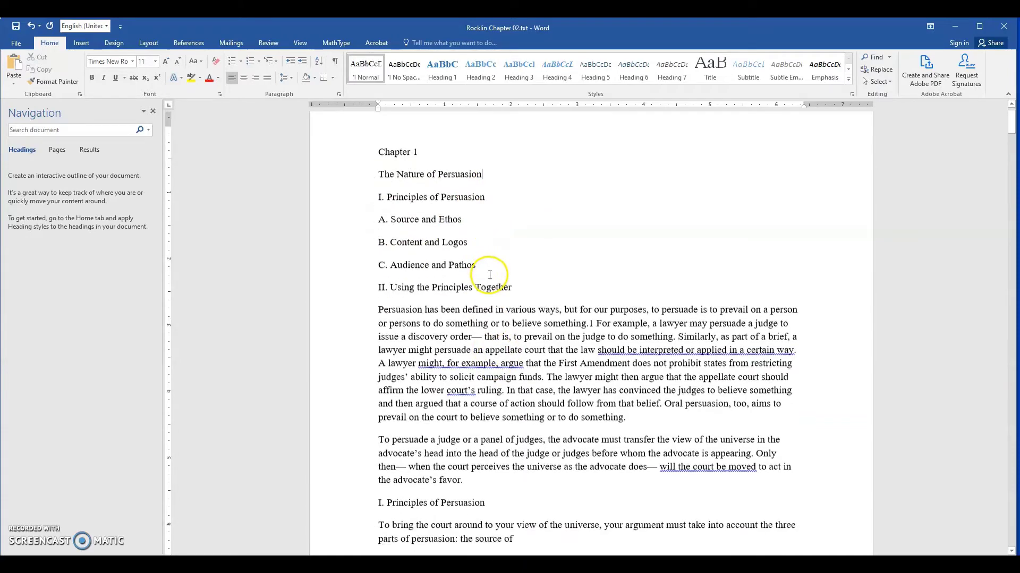
scroll(490, 275, down, 4)
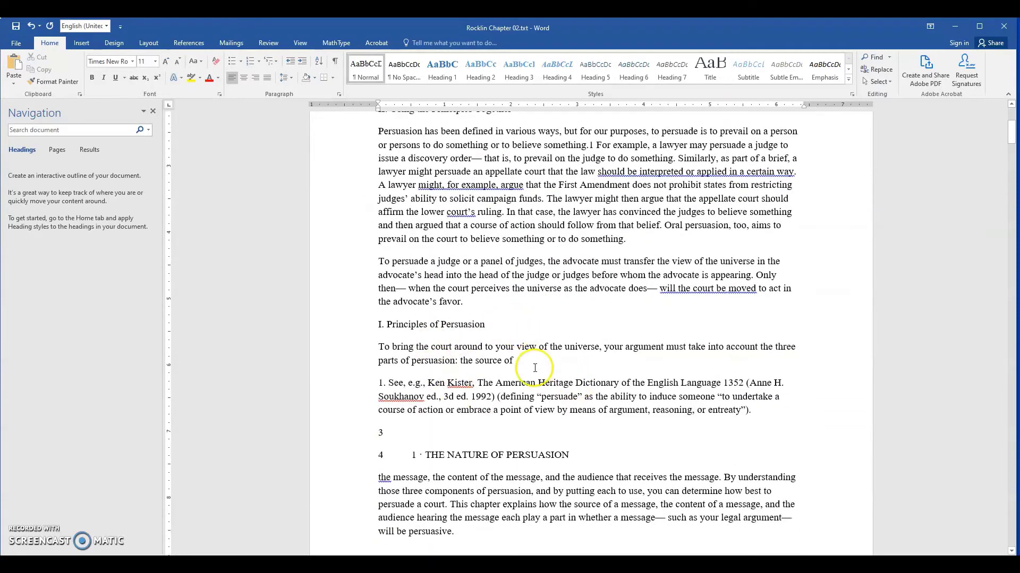
scroll(423, 211, up, 4)
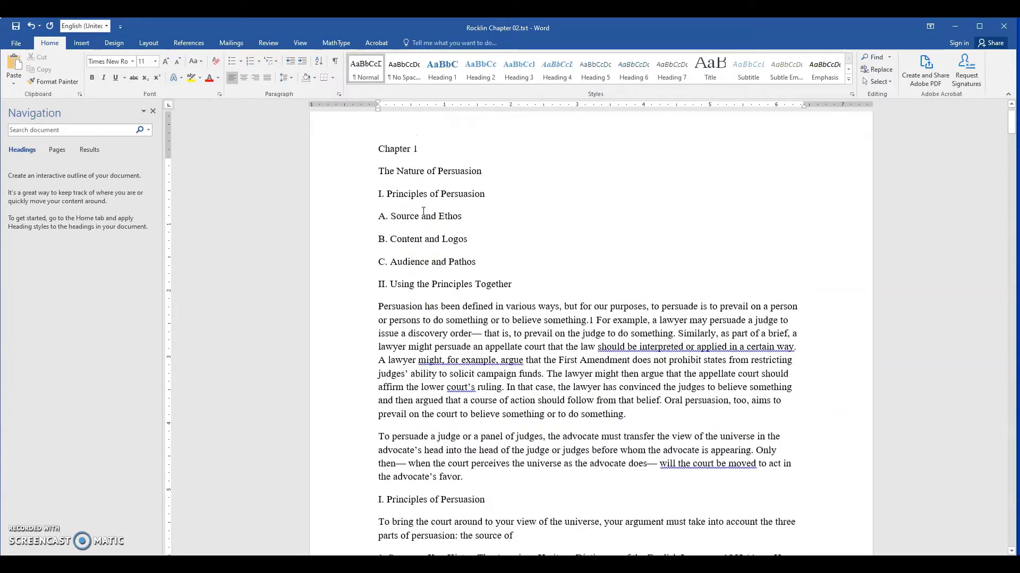
scroll(528, 273, down, 1)
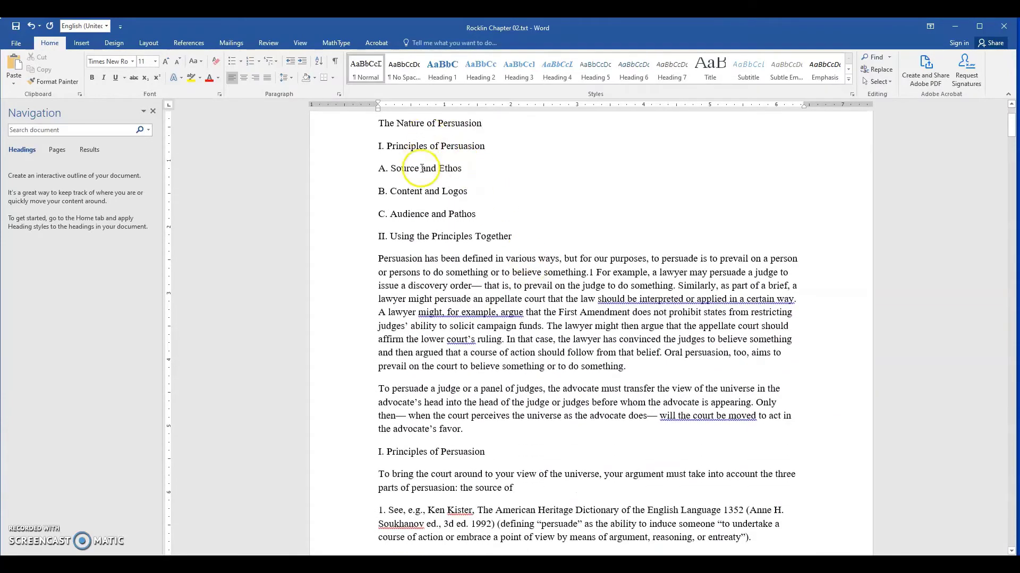
scroll(421, 169, down, 10)
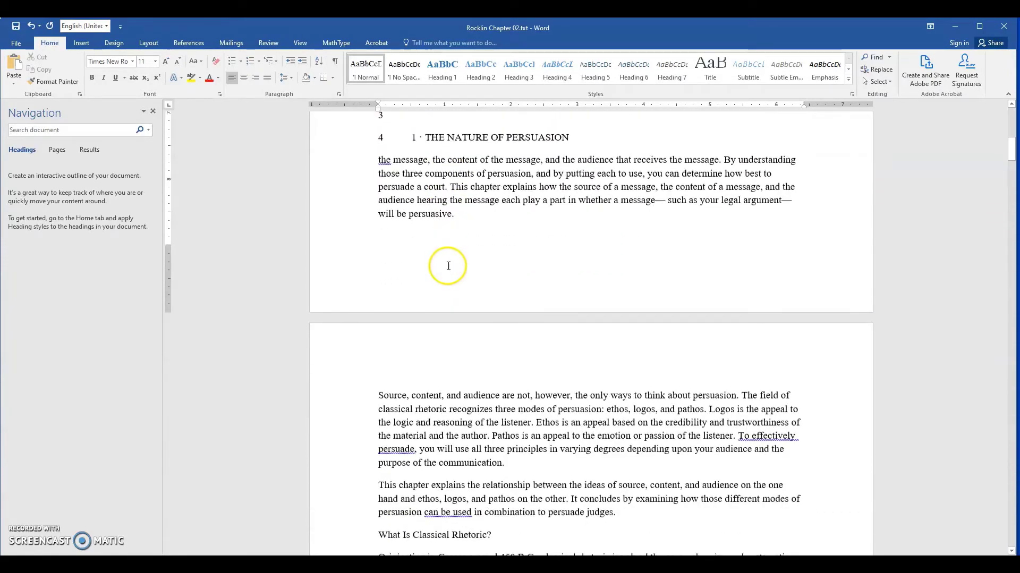
scroll(448, 265, up, 2)
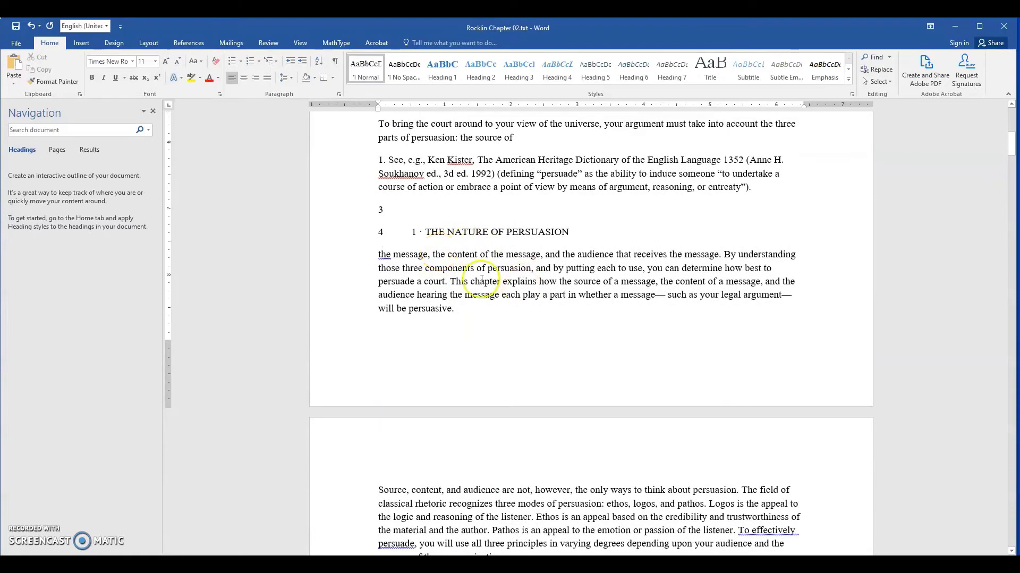
scroll(420, 335, up, 6)
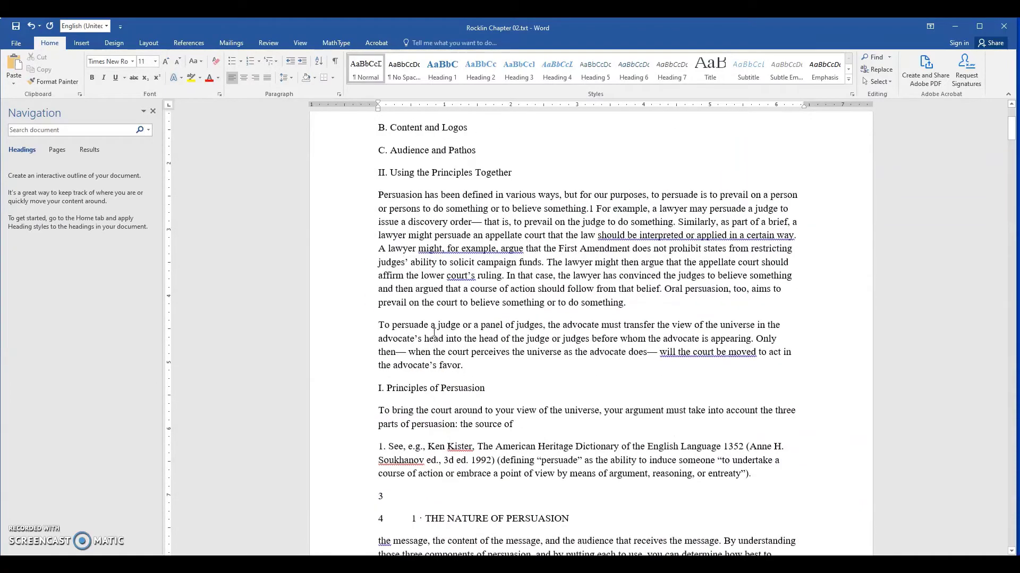
scroll(434, 333, up, 1)
scroll(432, 297, down, 2)
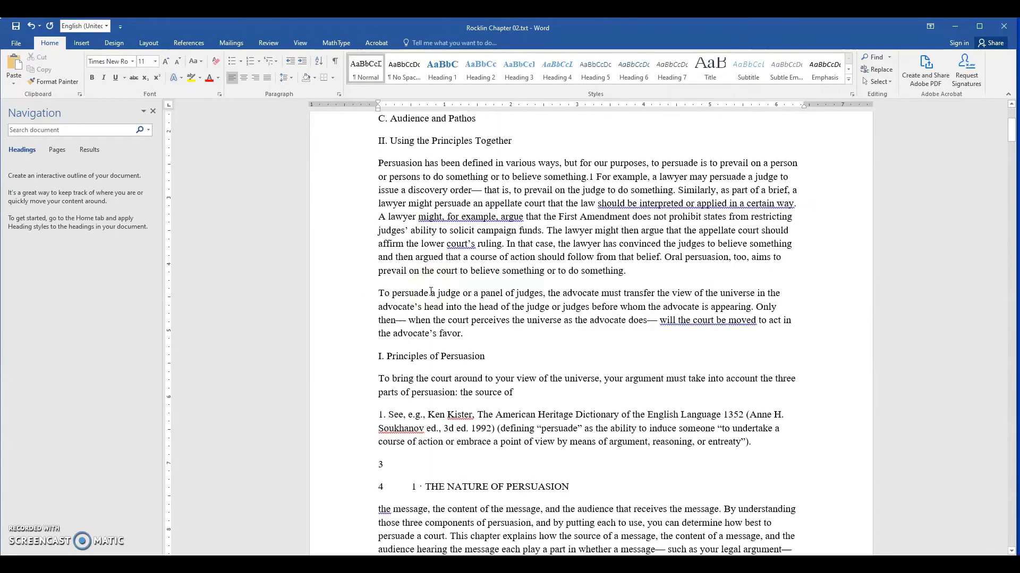
scroll(431, 293, up, 4)
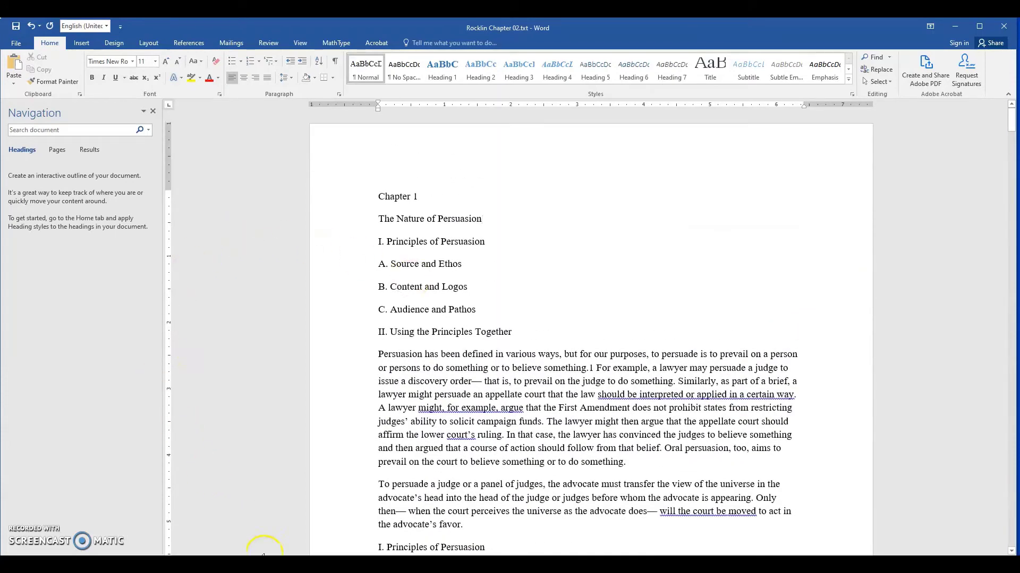
Step: Switch to the WORD Practice files folder, open Rocklin Chapter 02.pdf in Acrobat, and zoom the page out to 100%
click(222, 564)
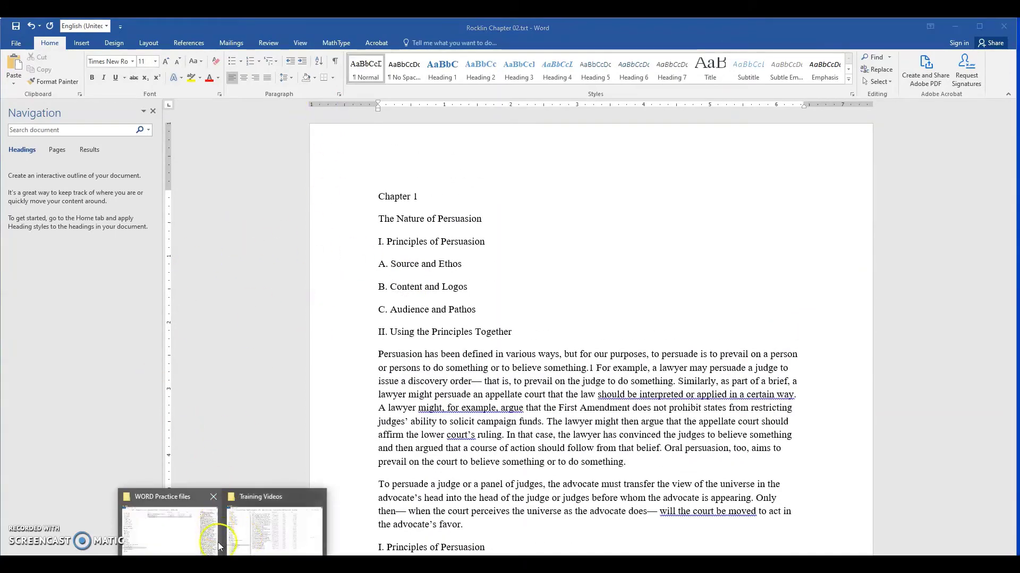
click(186, 534)
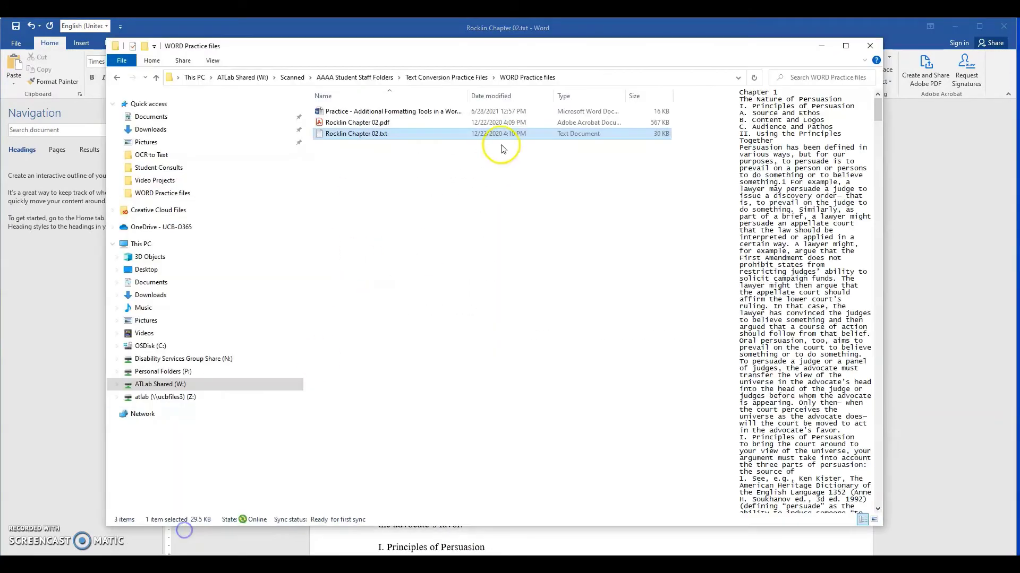
click(356, 124)
double_click(355, 123)
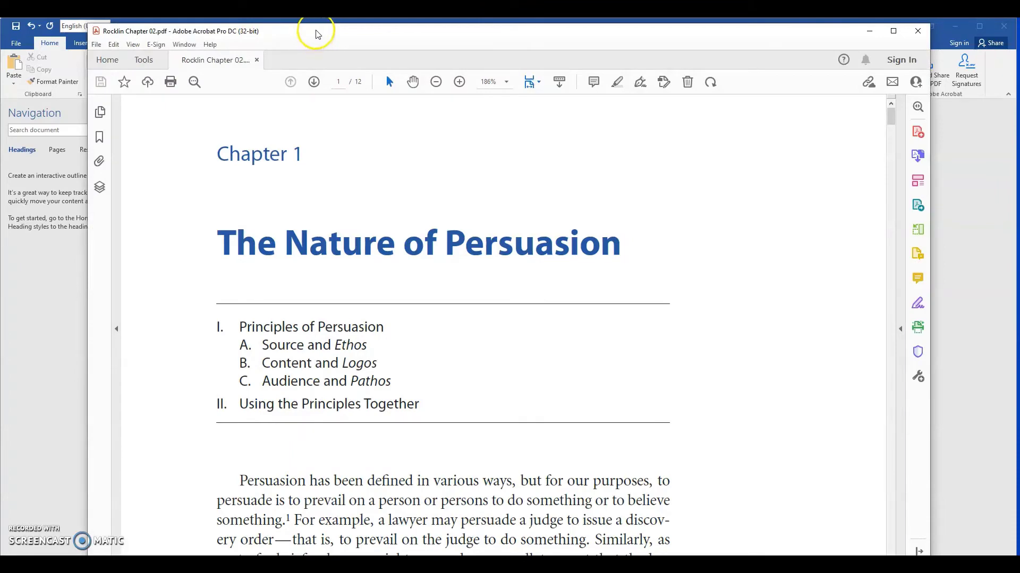
drag(316, 34, 309, 32)
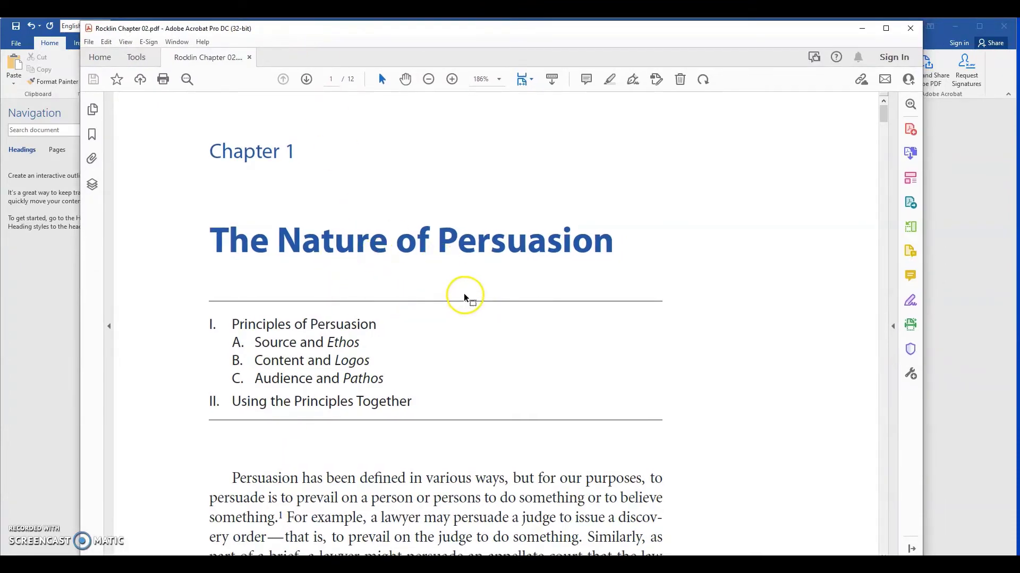
scroll(465, 297, down, 2)
scroll(465, 297, down, 1)
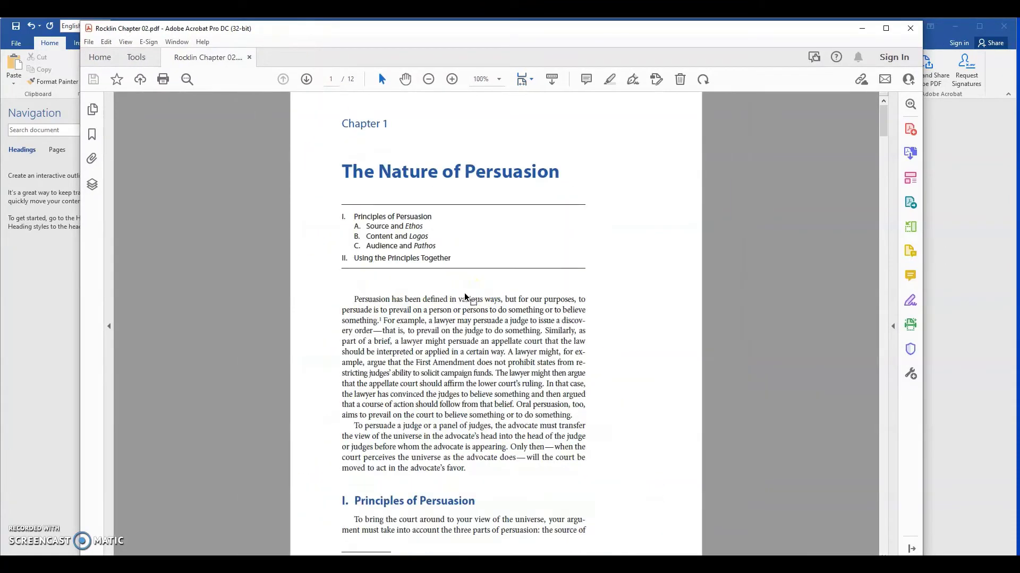
Step: Examine the original PDF's heading levels, footnotes, page numbers, running headers and boxed text on its first pages, and return to the Word document
scroll(455, 284, down, 2)
scroll(457, 440, down, 4)
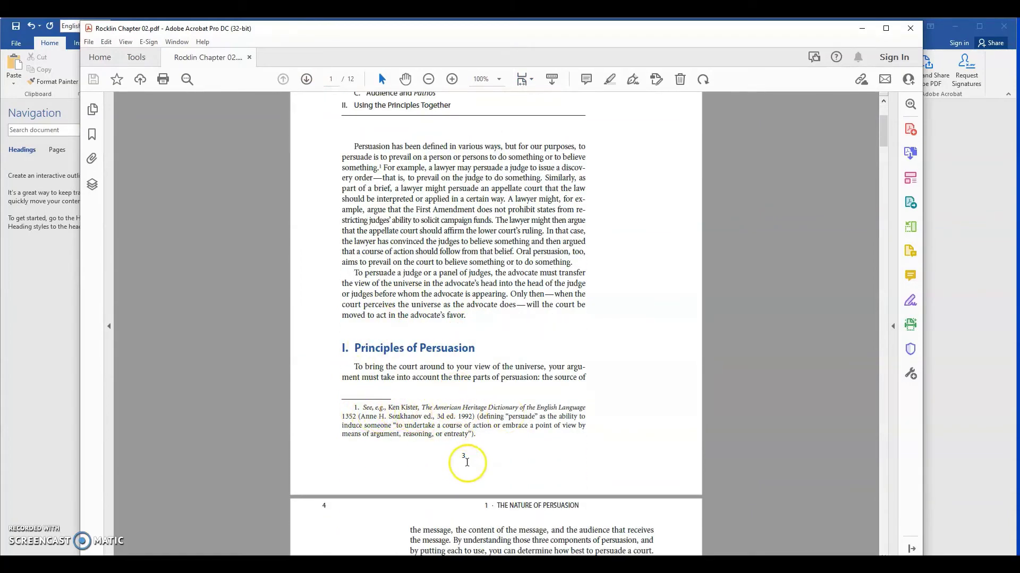
scroll(456, 512, down, 5)
scroll(410, 318, down, 3)
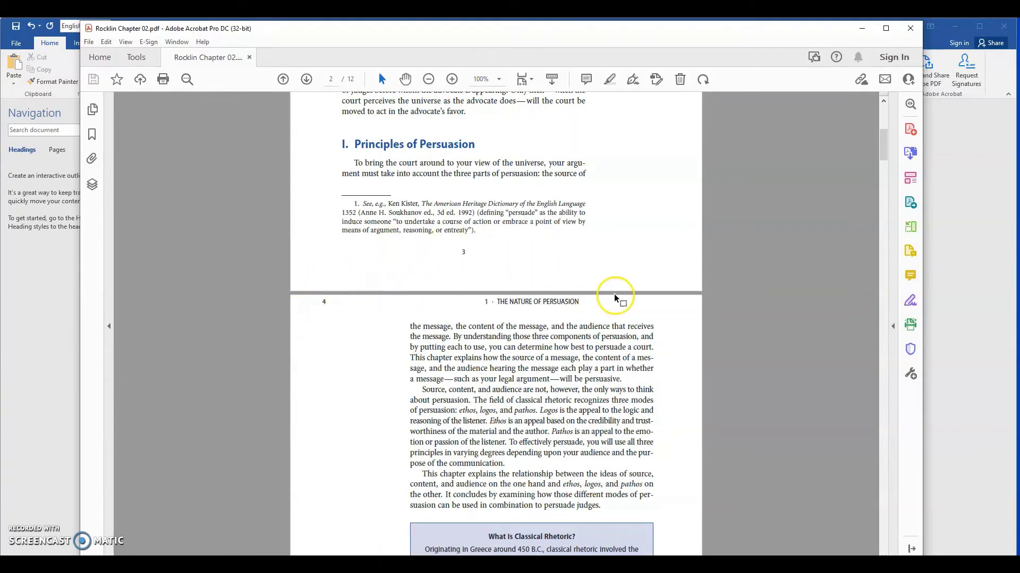
scroll(437, 351, down, 3)
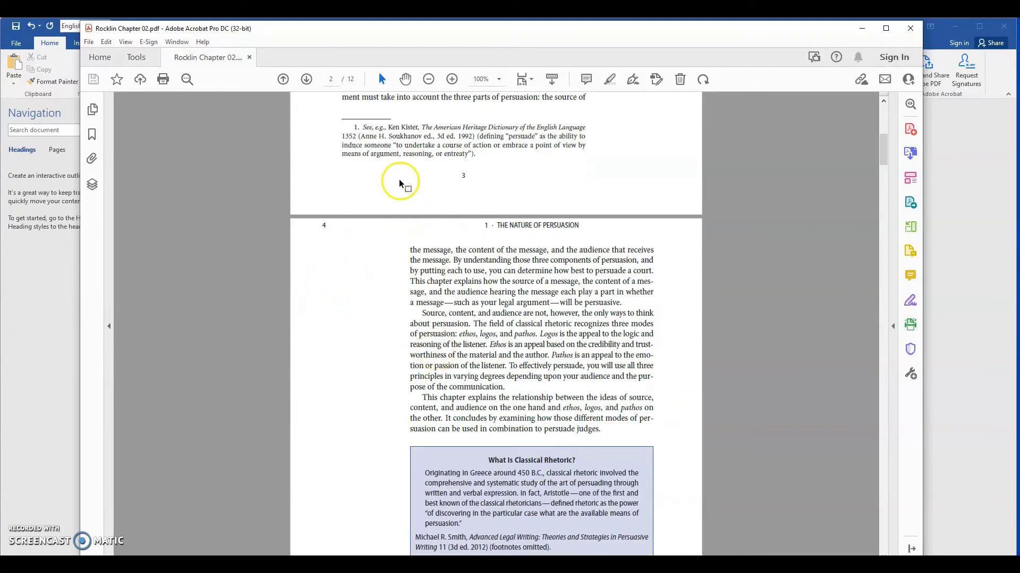
scroll(486, 269, down, 4)
scroll(400, 270, down, 12)
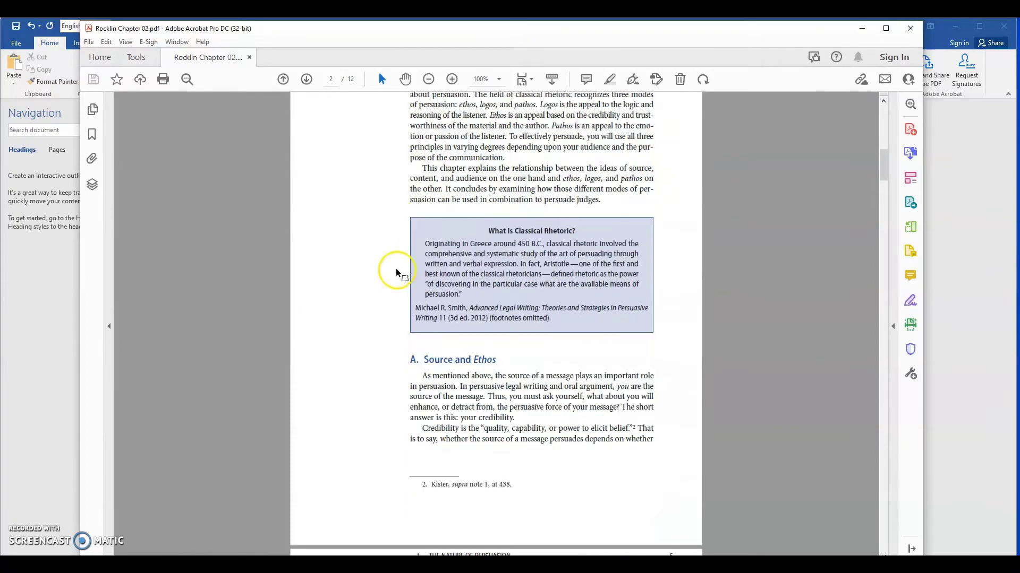
scroll(421, 366, down, 9)
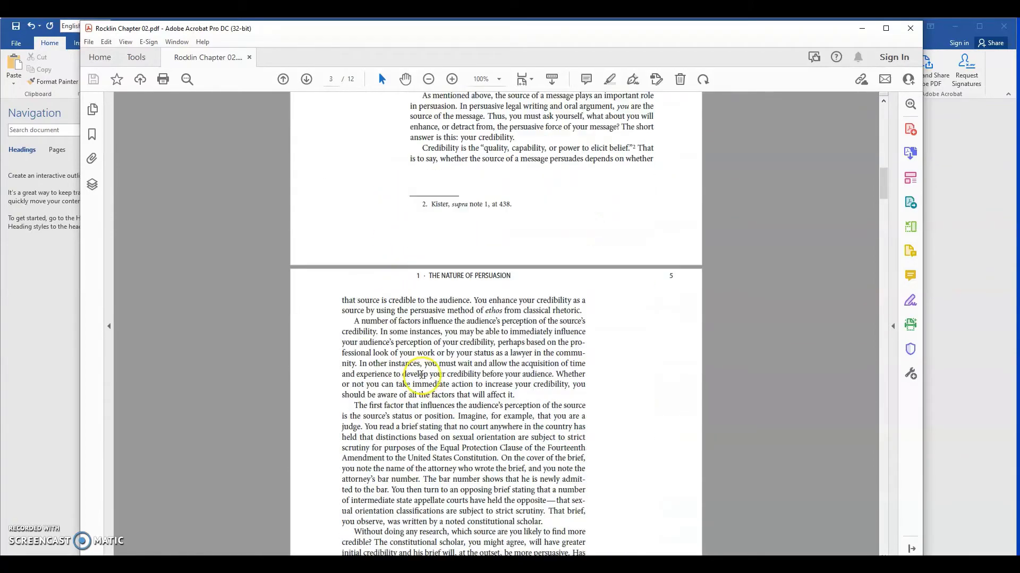
scroll(421, 378, up, 6)
scroll(421, 378, up, 6)
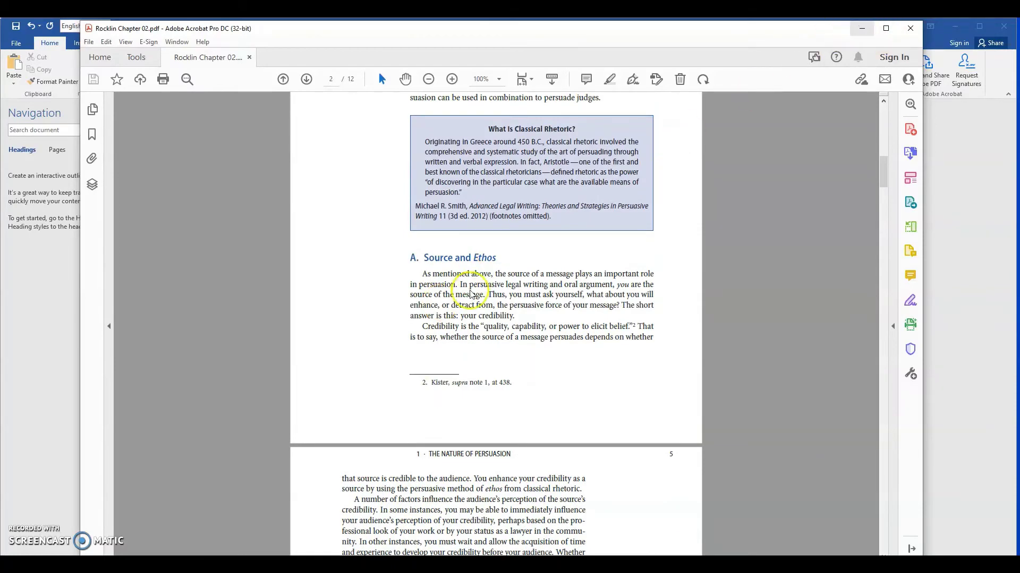
click(862, 31)
click(938, 202)
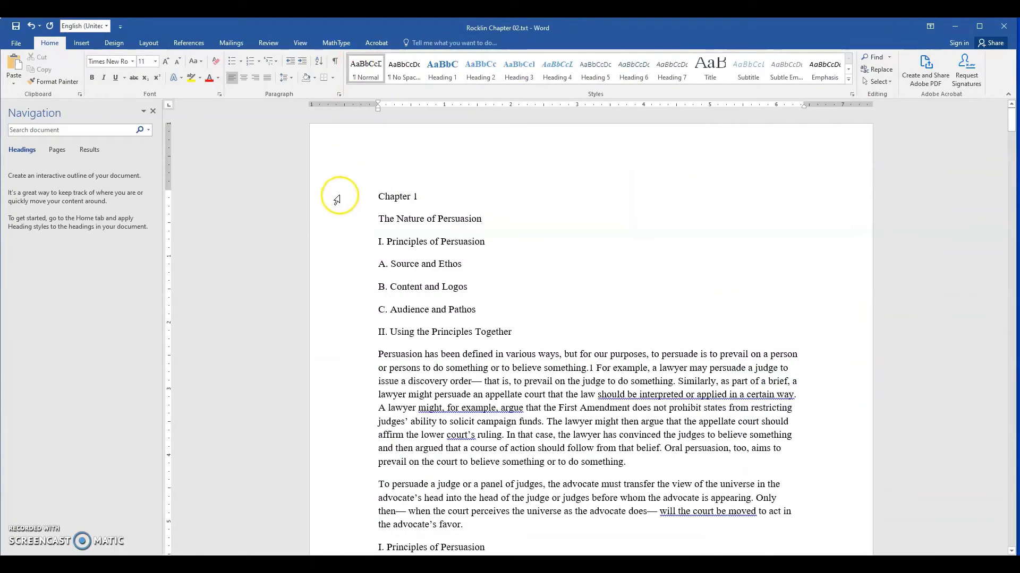
Step: Search the document for the word "lawyer"
scroll(613, 398, down, 2)
scroll(611, 400, down, 3)
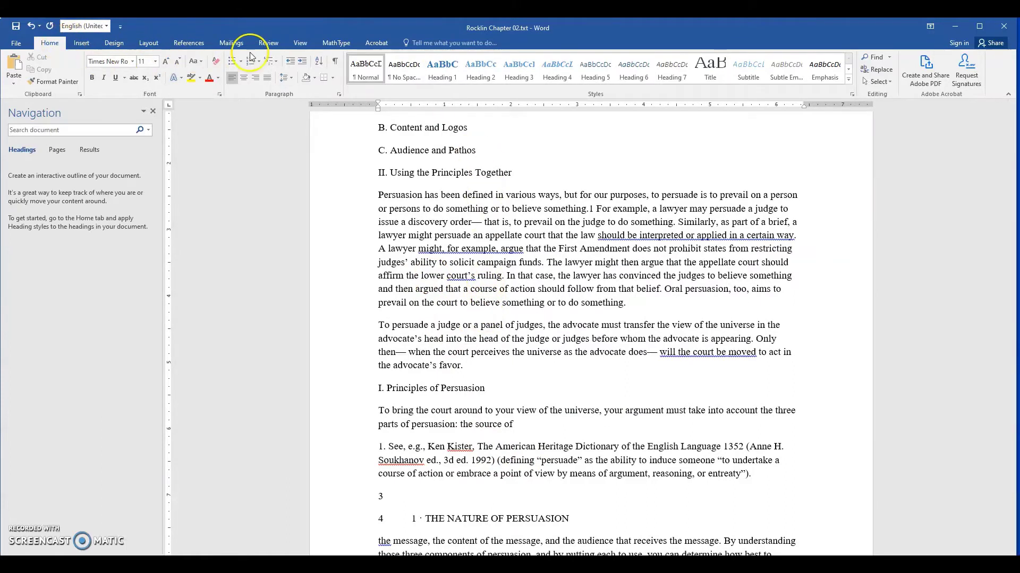
click(300, 43)
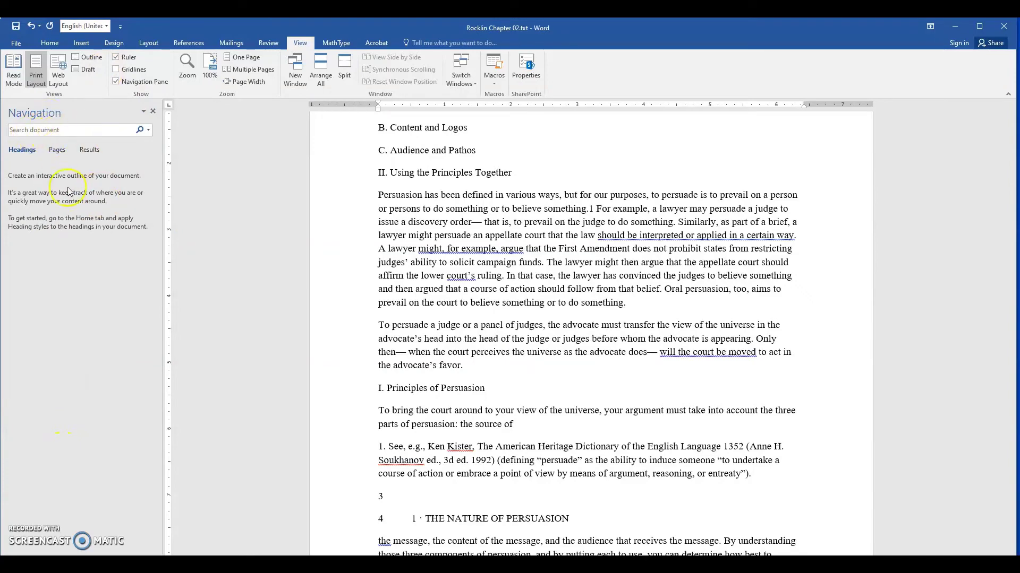
scroll(523, 200, up, 3)
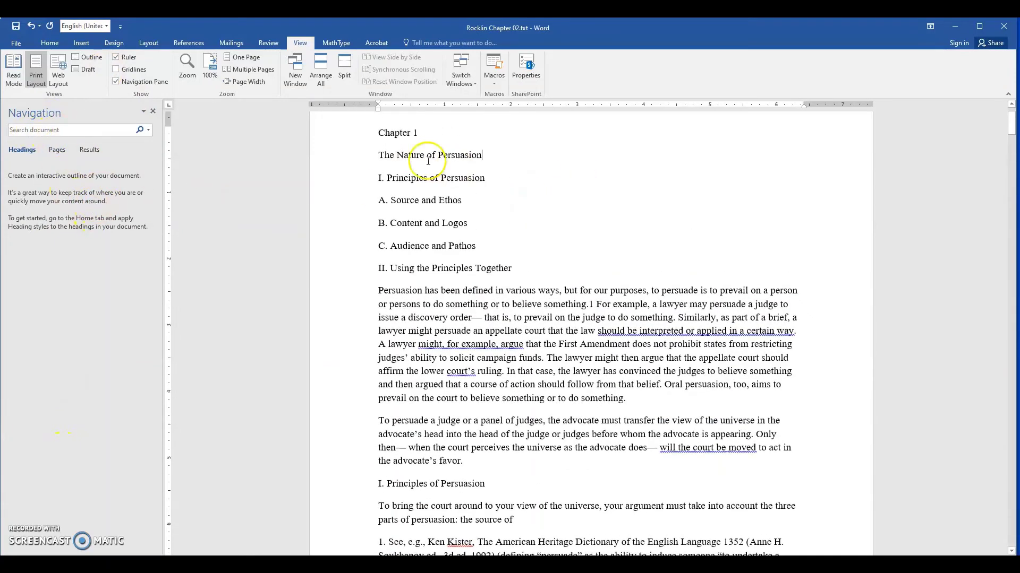
scroll(364, 200, up, 2)
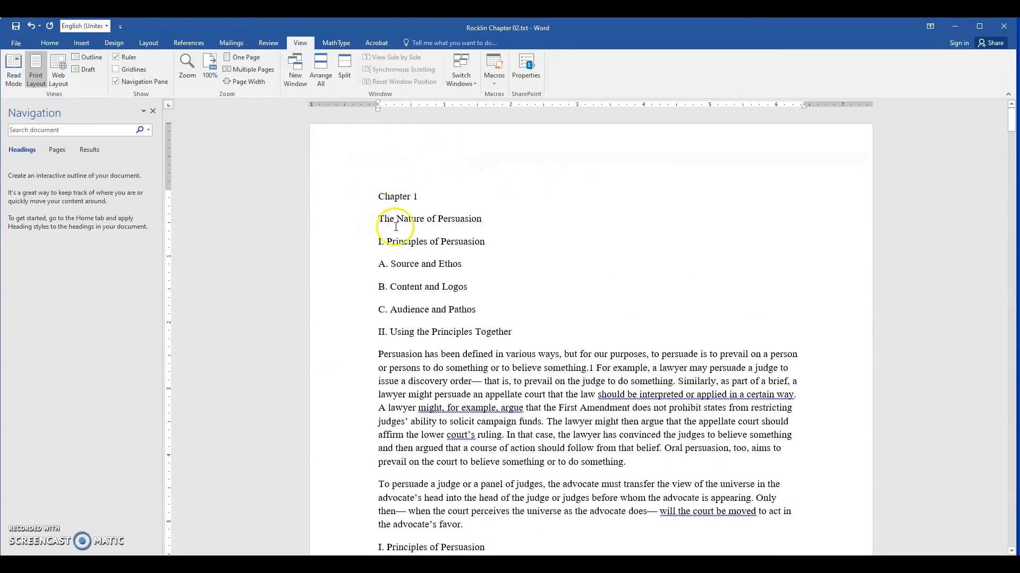
scroll(396, 227, down, 3)
scroll(456, 260, down, 4)
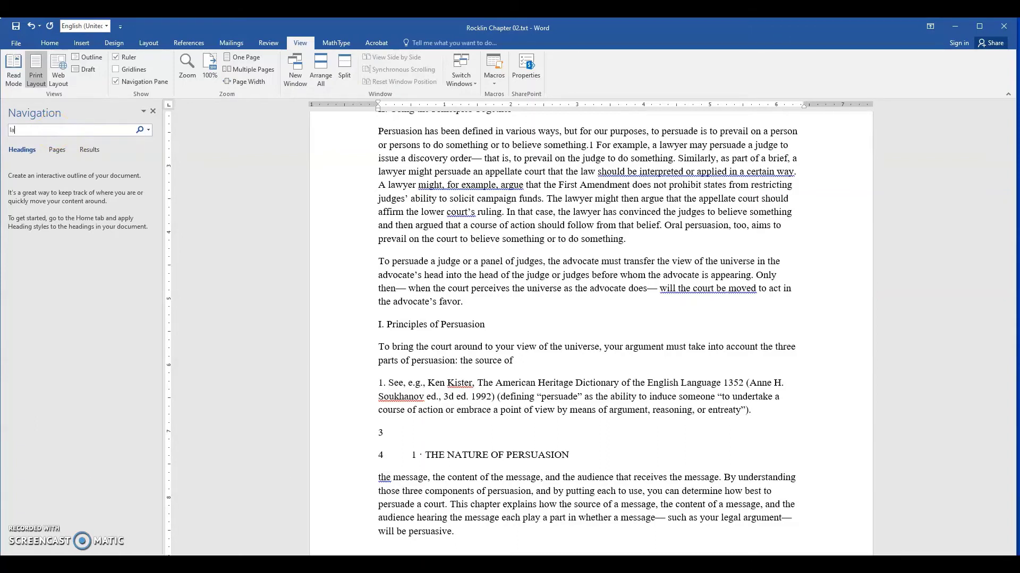
text(er)
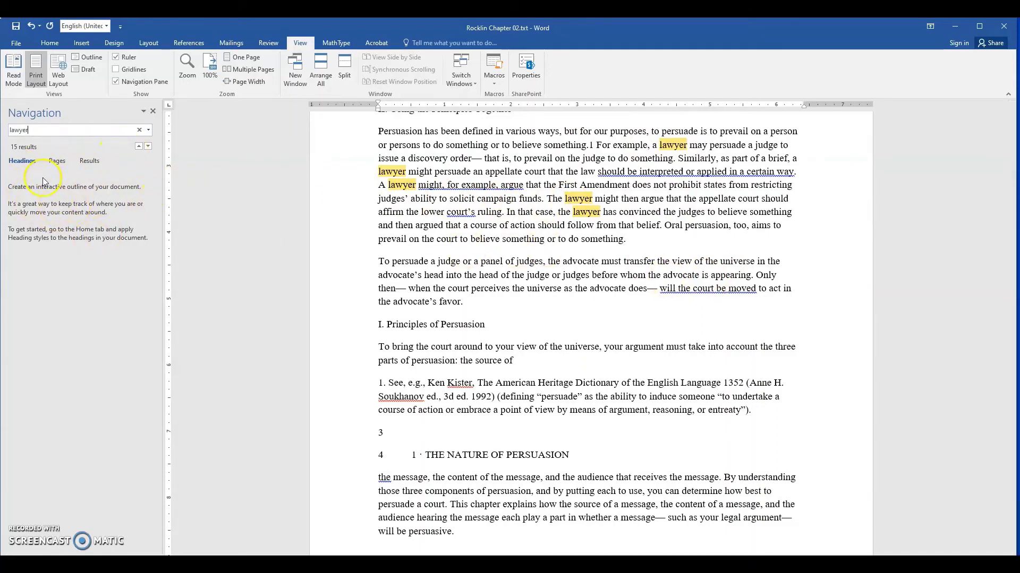
Step: Bring up the paragraph styles and return to the "Chapter 1" line at the beginning of the document
click(49, 42)
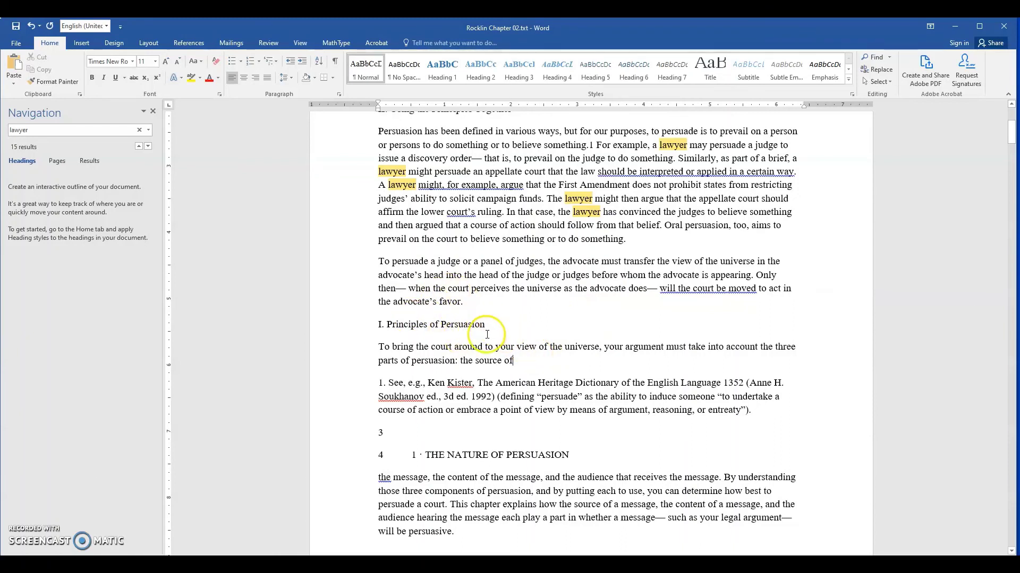
scroll(470, 268, up, 3)
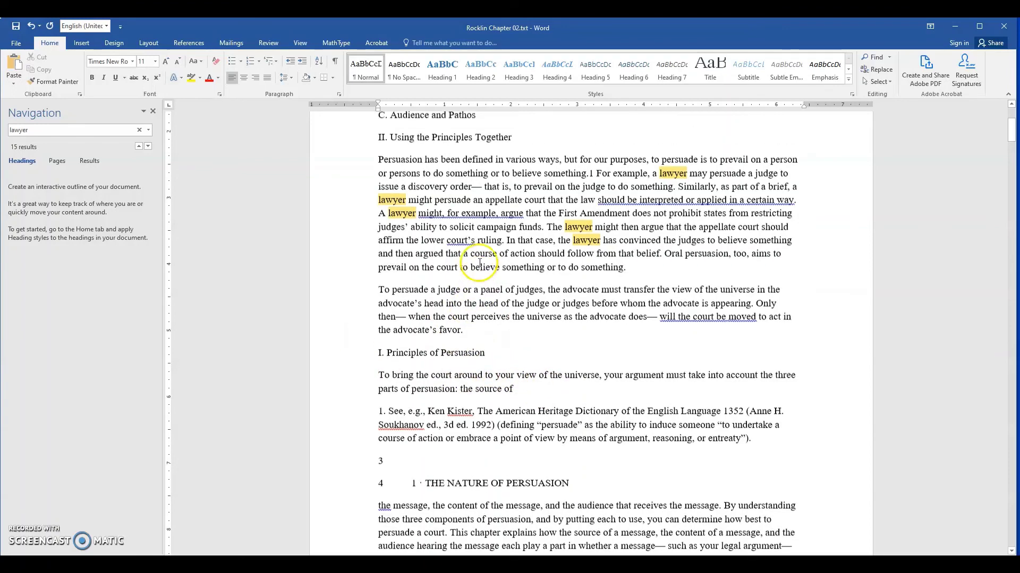
scroll(477, 262, up, 1)
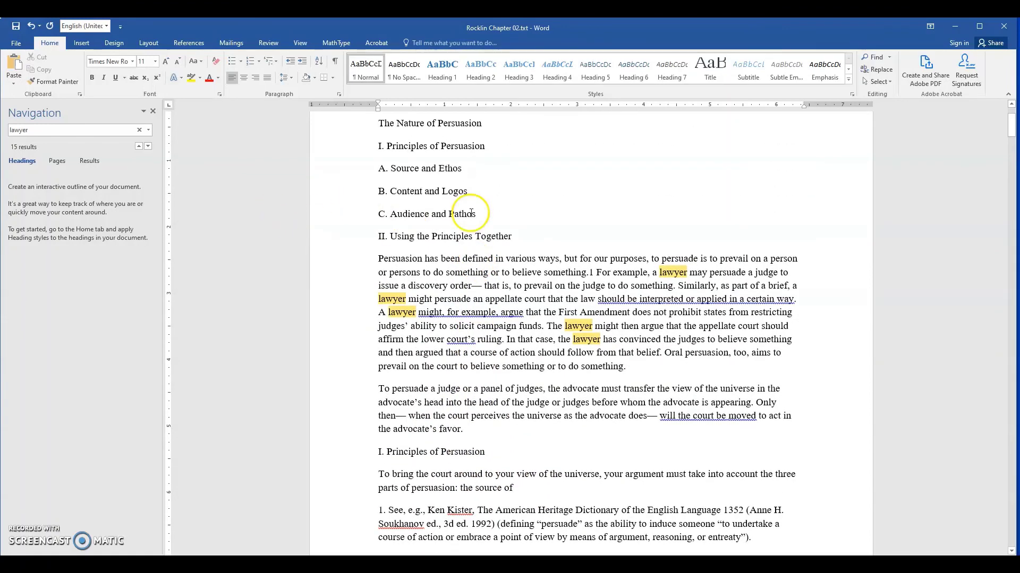
scroll(465, 205, up, 3)
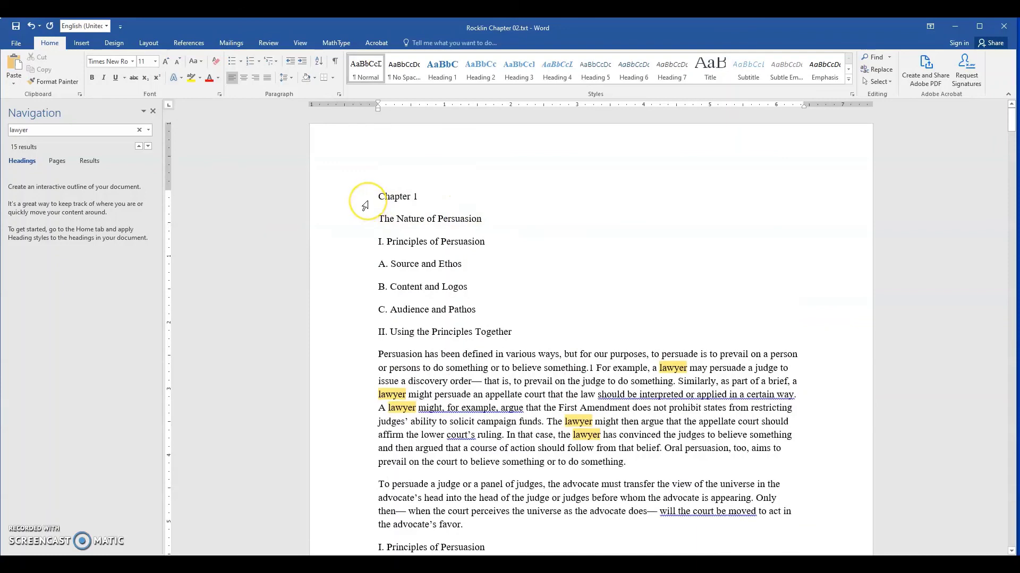